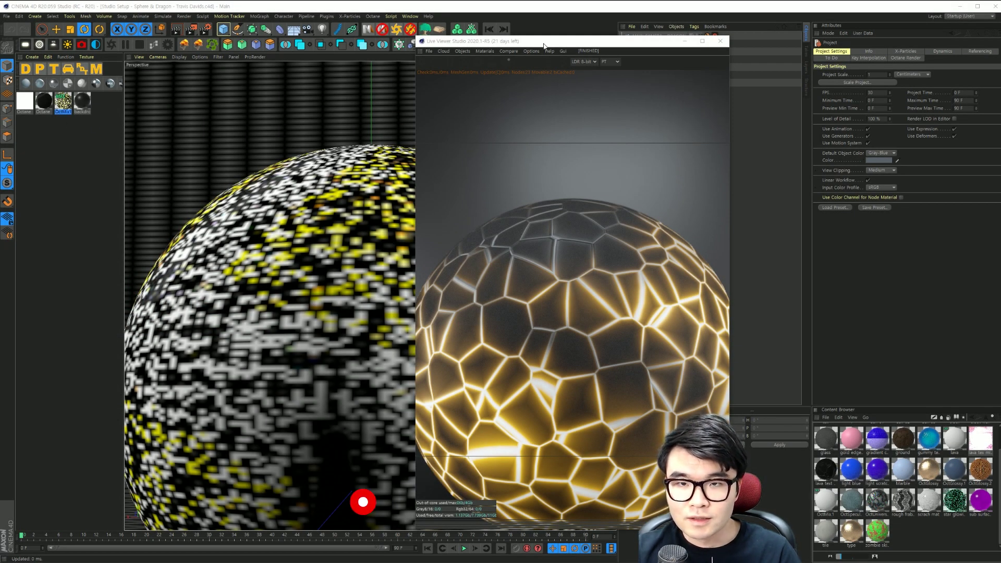
- Dock the Octane Live Viewer beside the viewport and enlarge the Content Browser
{"action": "left_click_drag", "start_coordinate": [545, 44], "coordinate": [546, 48]}
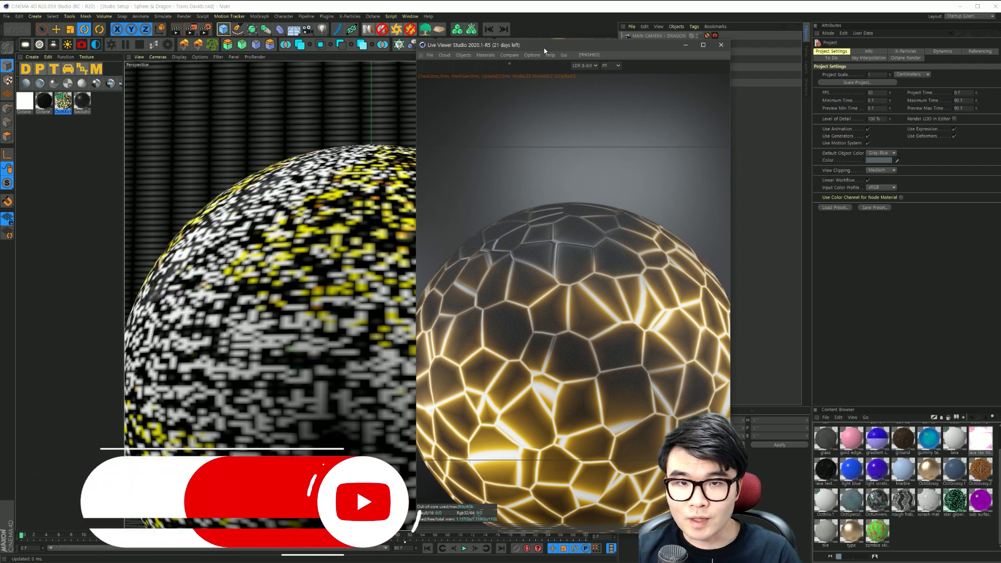
{"action": "left_click_drag", "start_coordinate": [546, 44], "coordinate": [494, 41]}
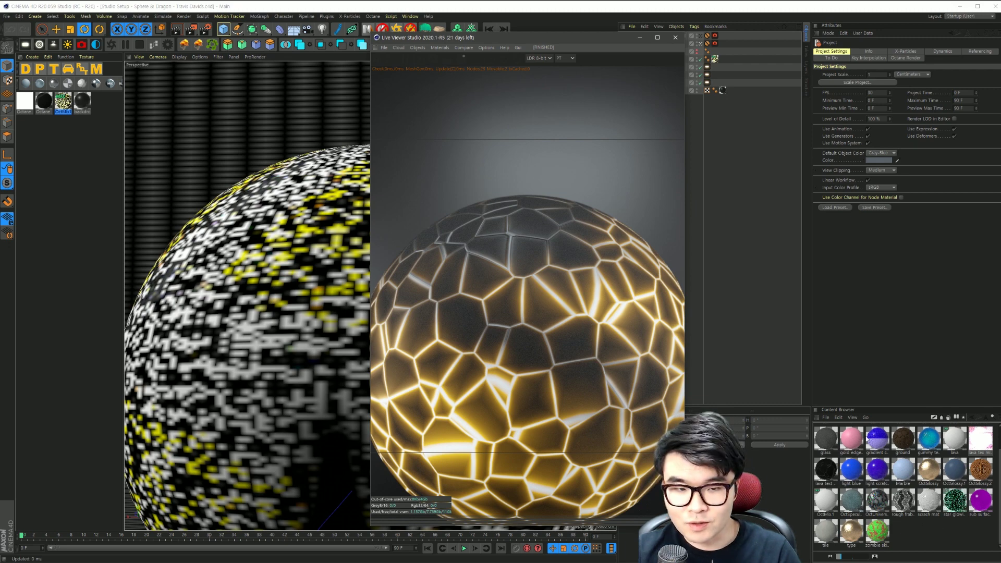
{"action": "left_click_drag", "start_coordinate": [878, 405], "coordinate": [878, 307]}
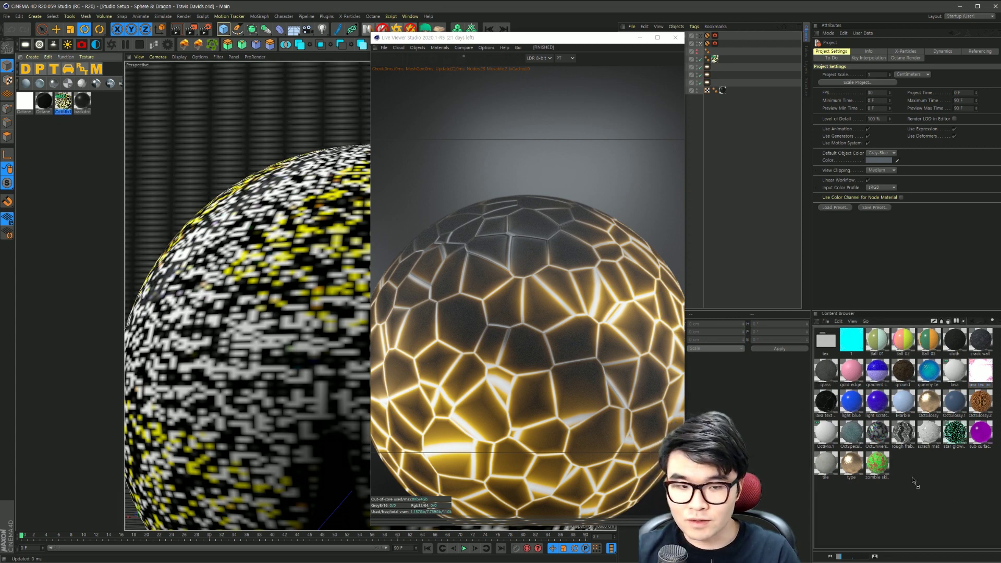
- Copy OctMix1 into the Content Browser and back into the Material Manager, then check its node graph
{"action": "left_click_drag", "start_coordinate": [929, 475], "coordinate": [923, 474]}
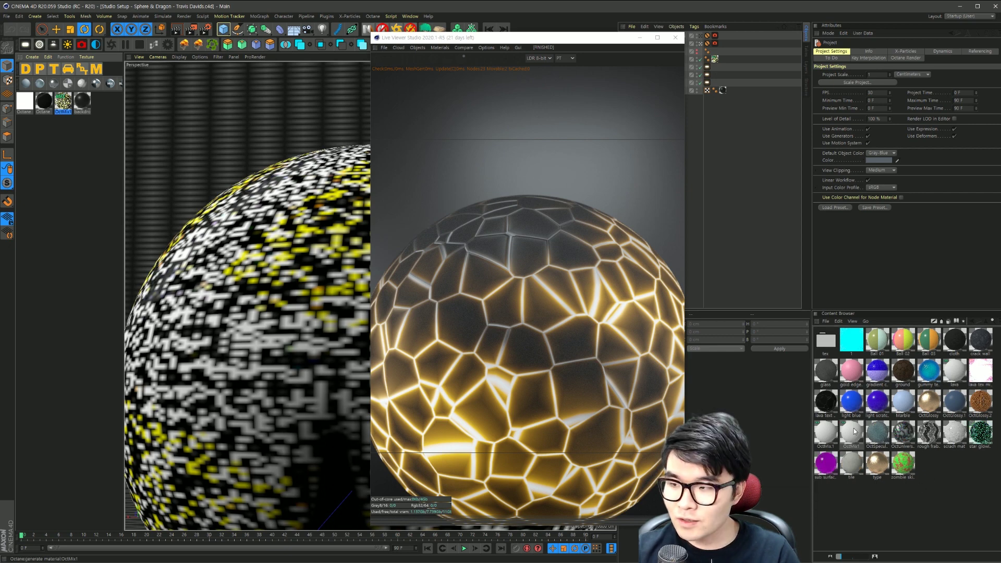
{"action": "left_click_drag", "start_coordinate": [853, 433], "coordinate": [87, 150]}
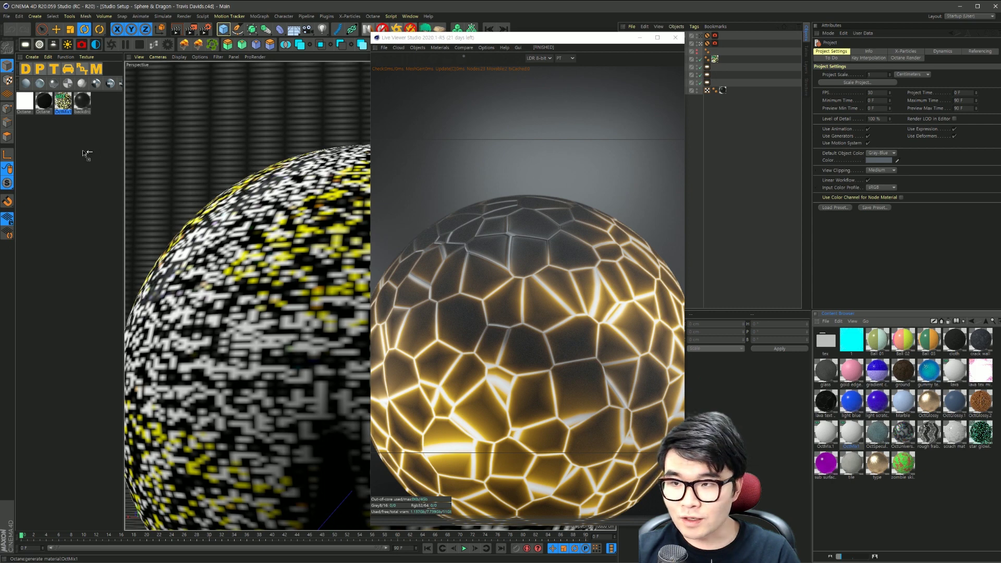
{"action": "double_click", "coordinate": [101, 103]}
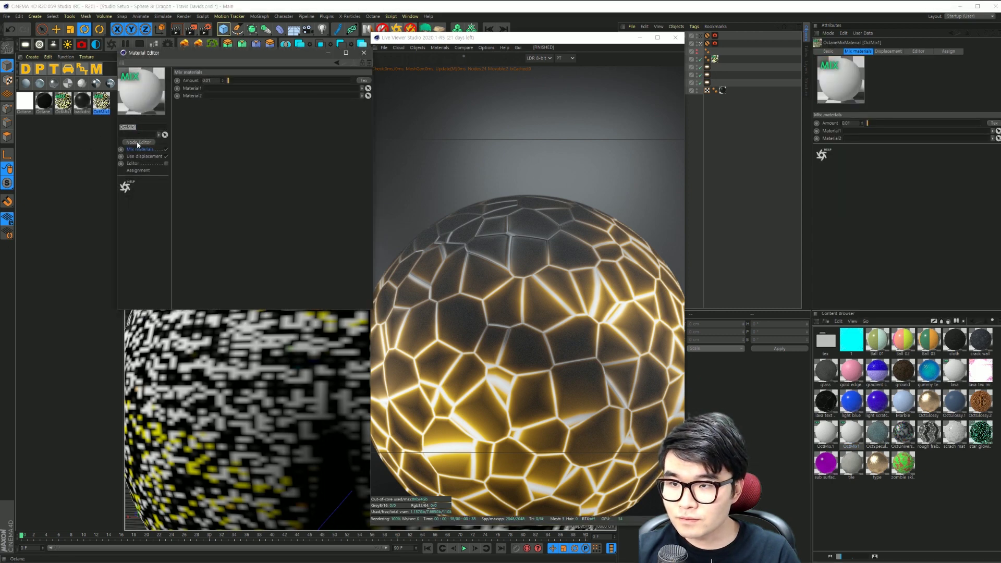
{"action": "left_click", "coordinate": [138, 141]}
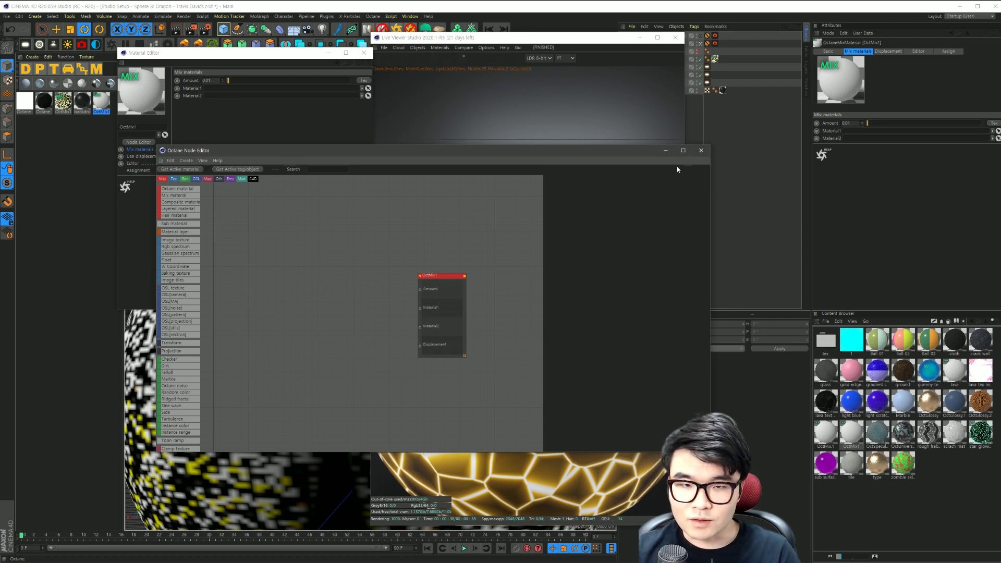
{"action": "left_click", "coordinate": [695, 153]}
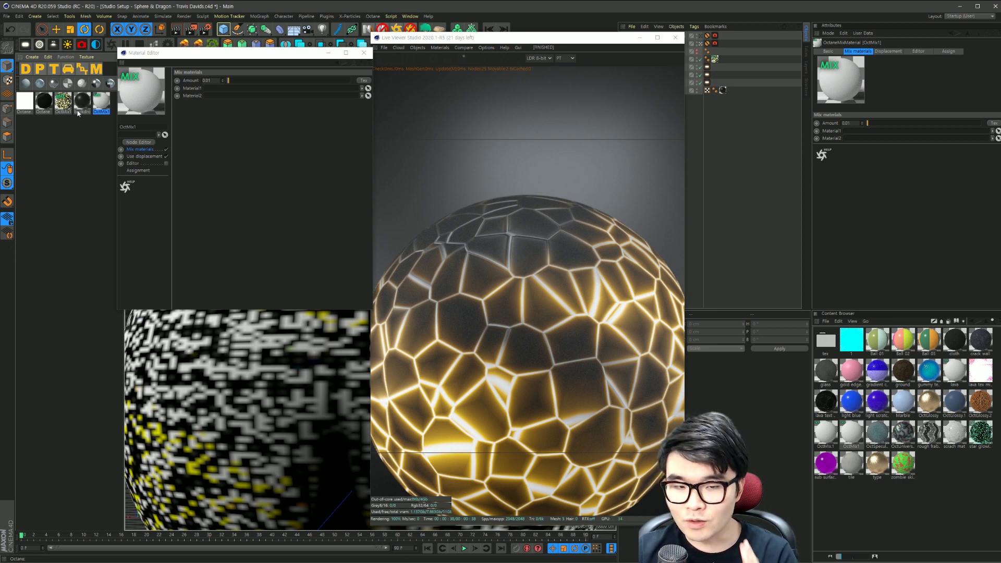
{"action": "left_click", "coordinate": [364, 53]}
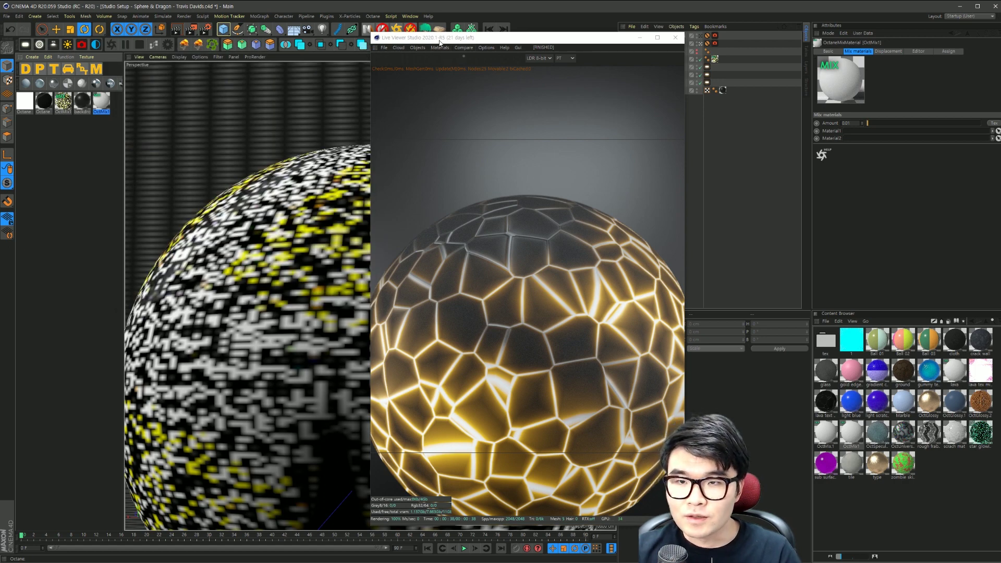
- Move the Live Viewer right and open LiveDB from its Materials menu
{"action": "left_click_drag", "start_coordinate": [449, 38], "coordinate": [549, 42]}
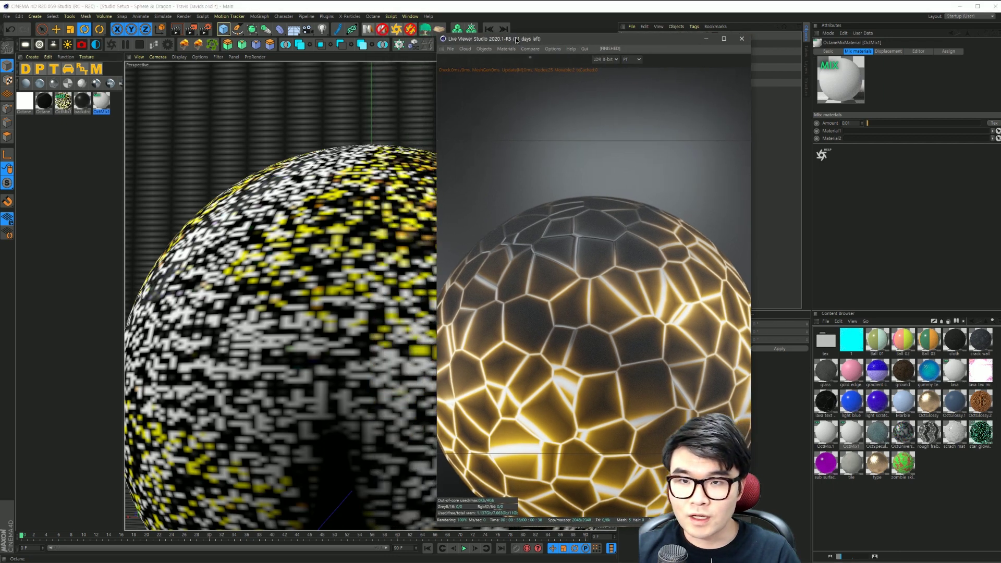
{"action": "left_click", "coordinate": [532, 55]}
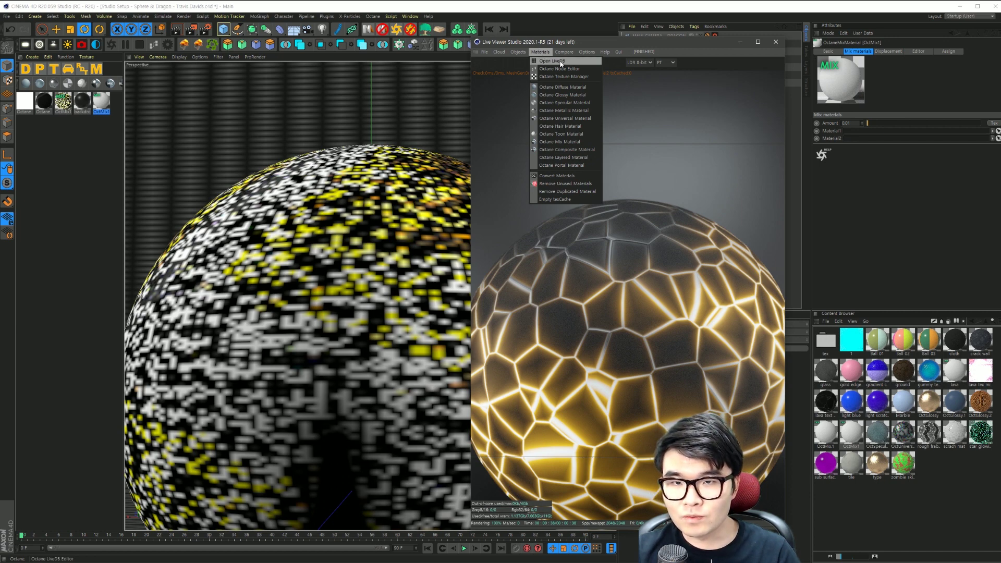
{"action": "left_click", "coordinate": [547, 65]}
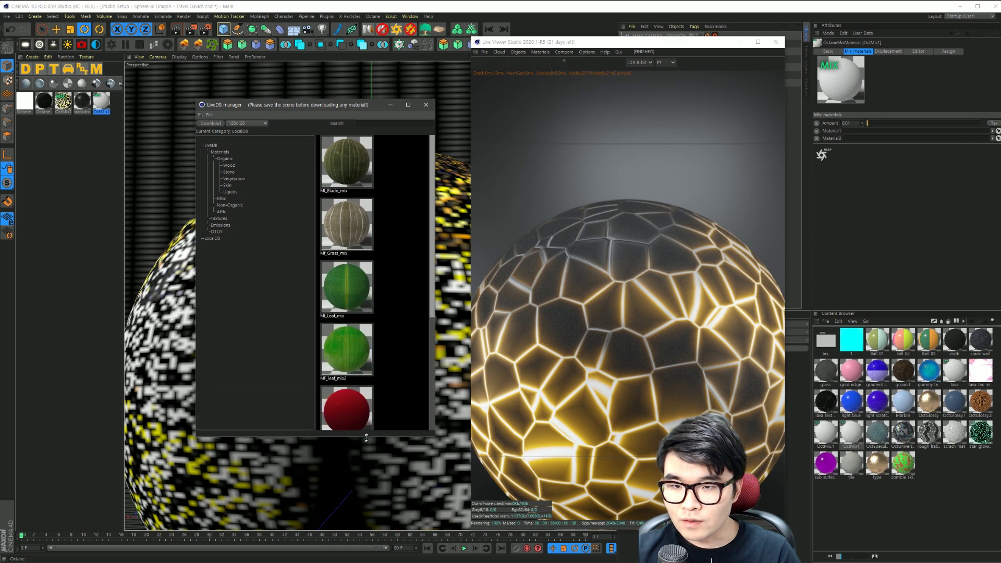
- Widen the LiveDB window, browse Organic Wood and Vegetation, then open the LocalDB category
{"action": "left_click_drag", "start_coordinate": [435, 192], "coordinate": [495, 195]}
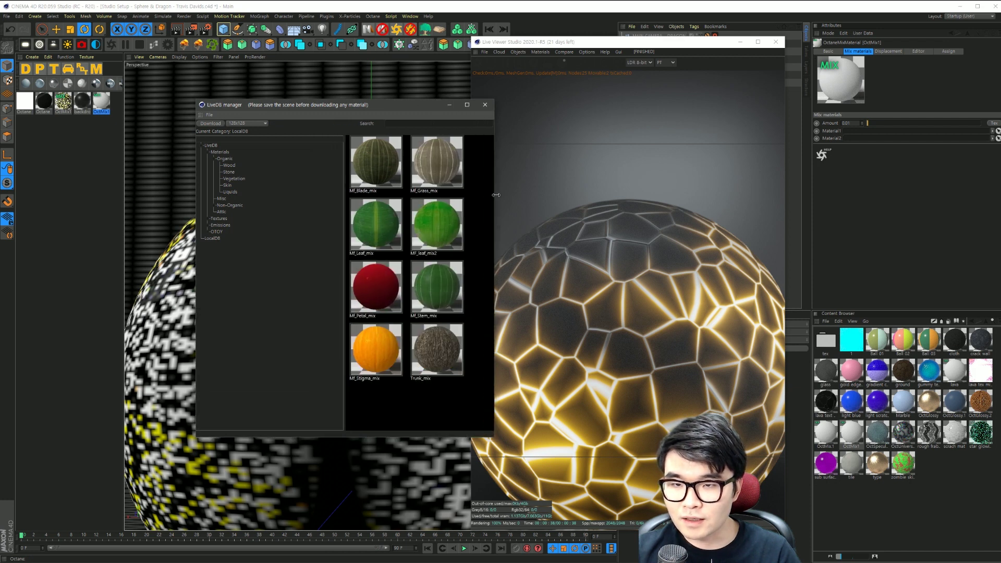
{"action": "left_click", "coordinate": [214, 148]}
{"action": "left_click", "coordinate": [228, 165]}
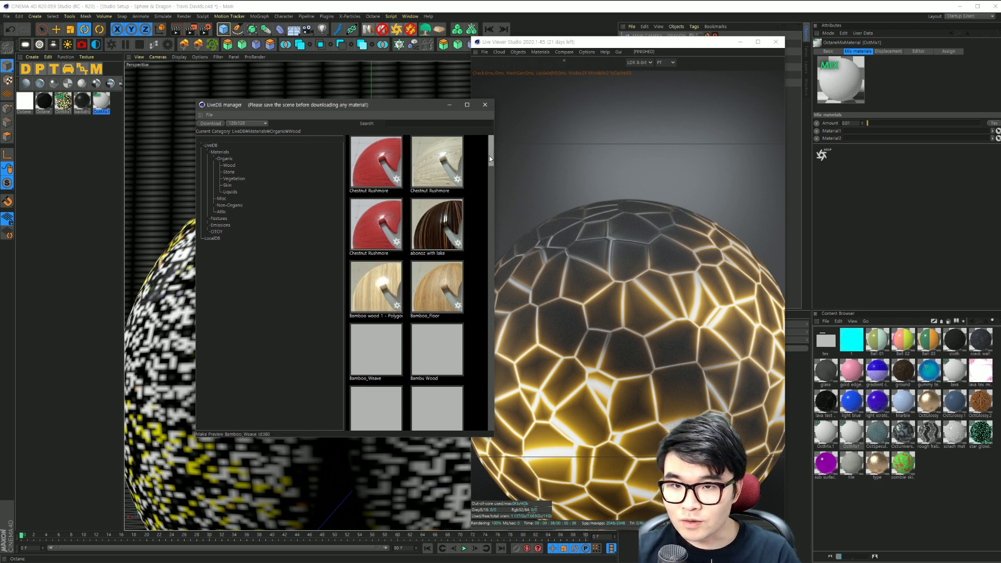
{"action": "mouse_move", "coordinate": [489, 159]}
{"action": "left_mouse_down"}
{"action": "mouse_move", "coordinate": [480, 260]}
{"action": "mouse_move", "coordinate": [487, 155]}
{"action": "left_mouse_up"}
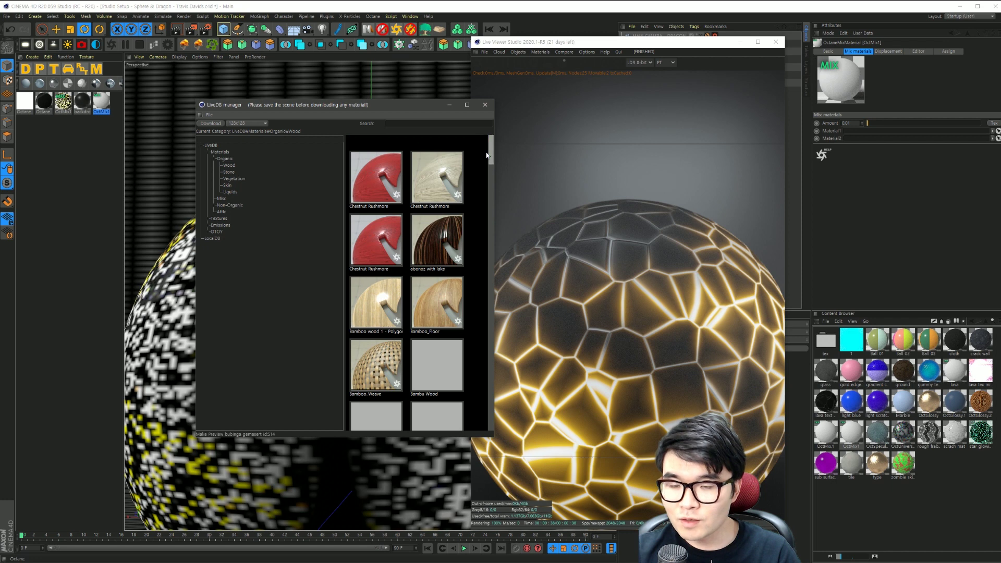
{"action": "left_click", "coordinate": [235, 179]}
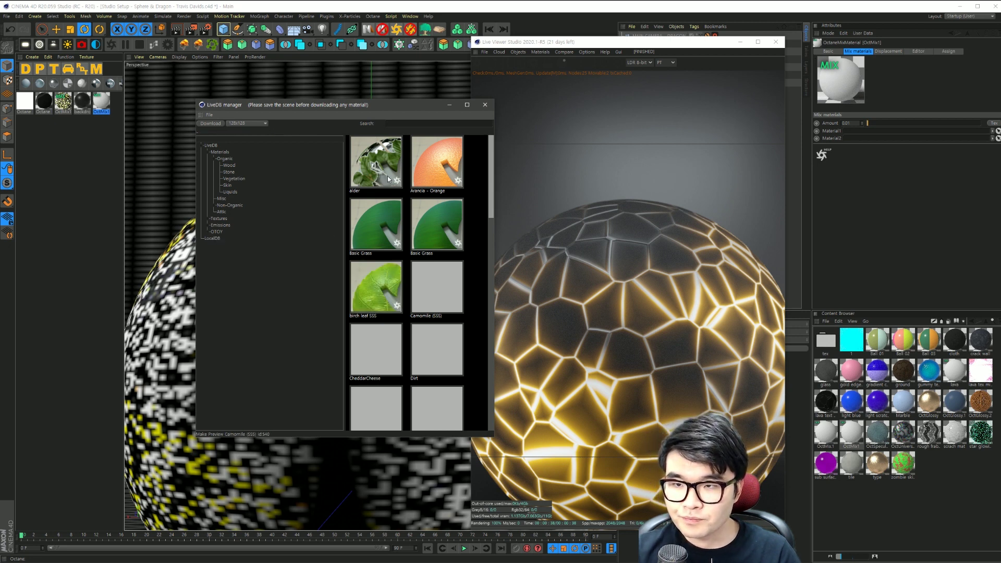
{"action": "left_click", "coordinate": [212, 238]}
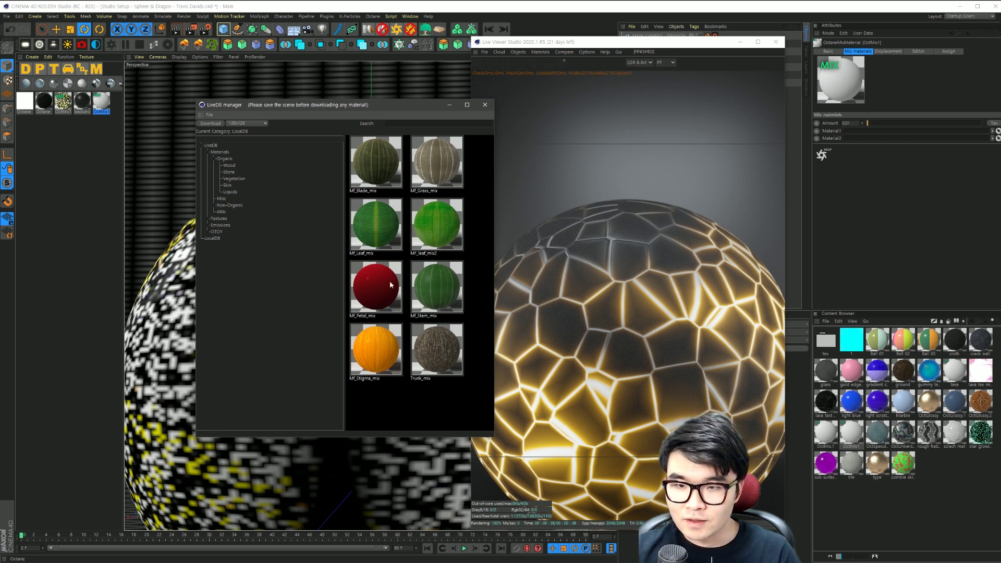
- Rename the gold-cracked mix material to 'lava' and save it into LocalDB
{"action": "left_click_drag", "start_coordinate": [495, 197], "coordinate": [582, 197]}
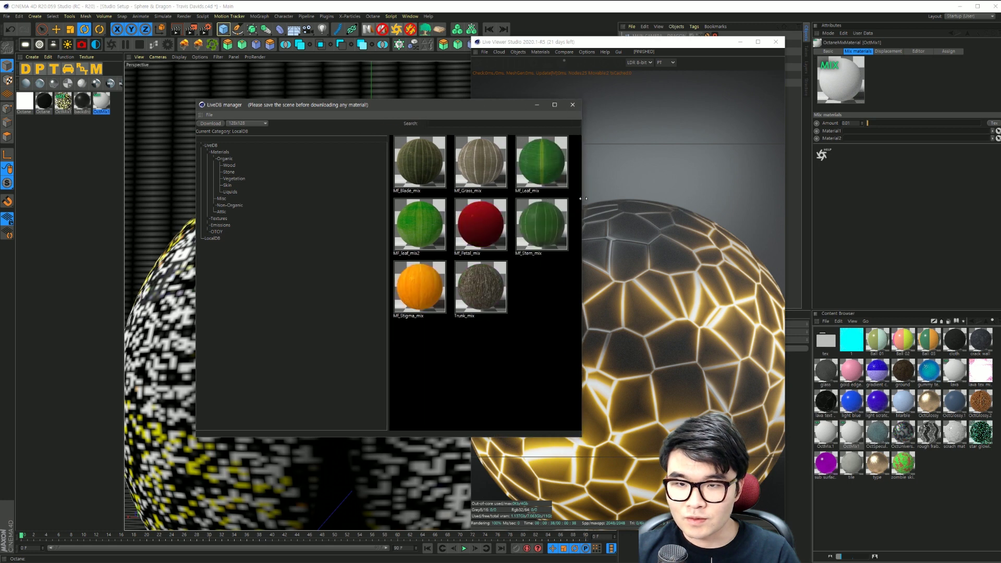
{"action": "left_click", "coordinate": [64, 106]}
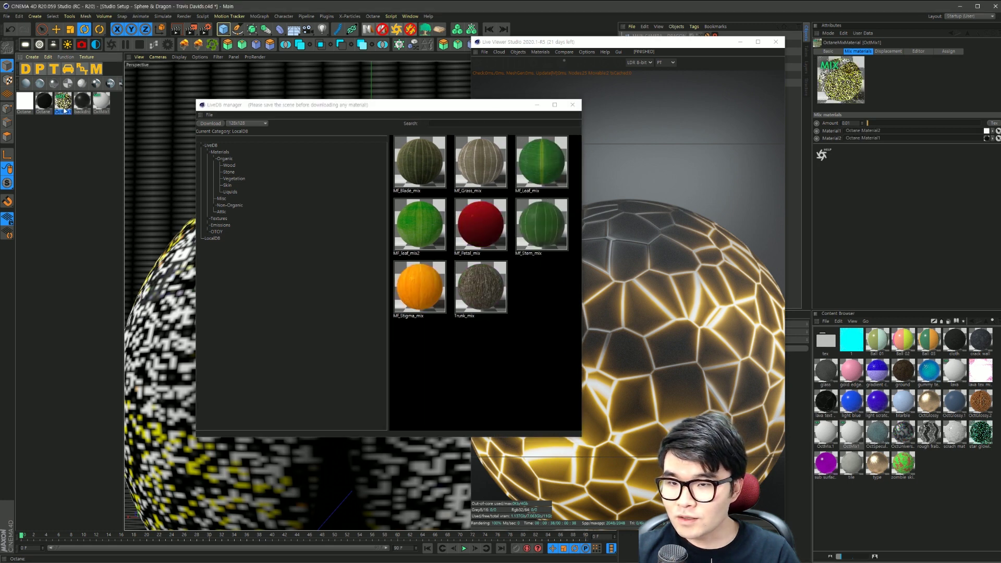
{"action": "type", "text": "lava"}
{"action": "key", "text": "Return"}
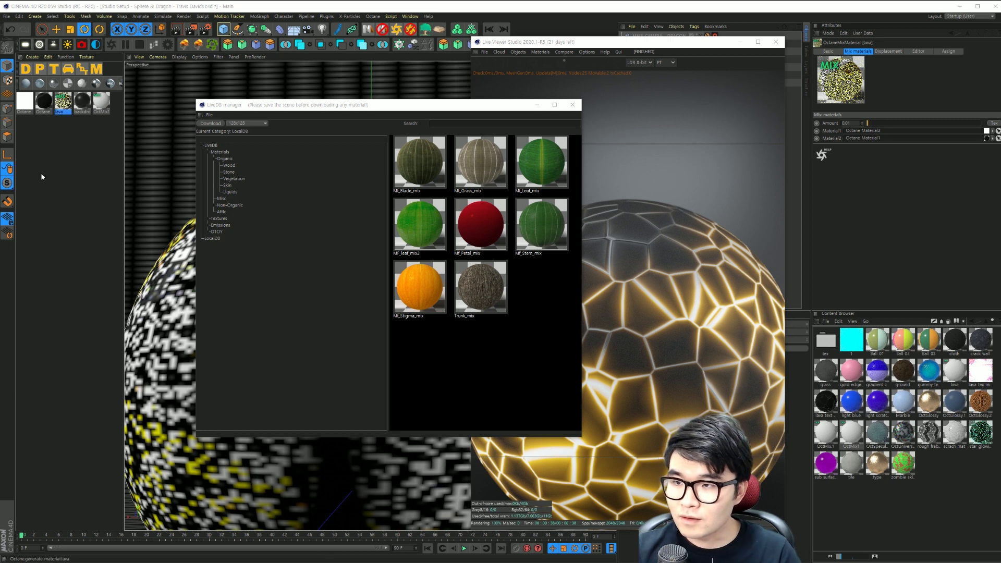
{"action": "left_click", "coordinate": [61, 105]}
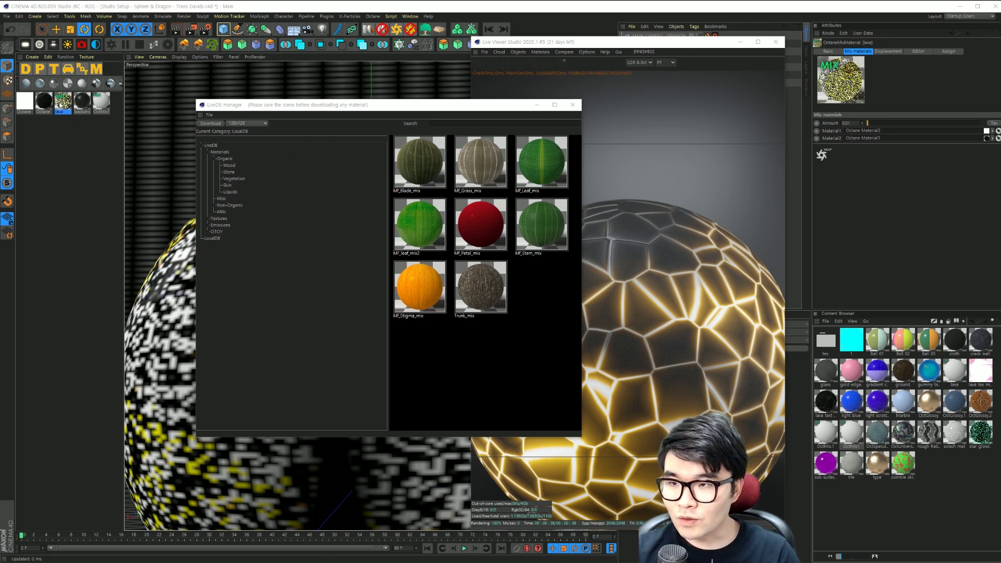
{"action": "left_click_drag", "start_coordinate": [551, 327], "coordinate": [549, 323]}
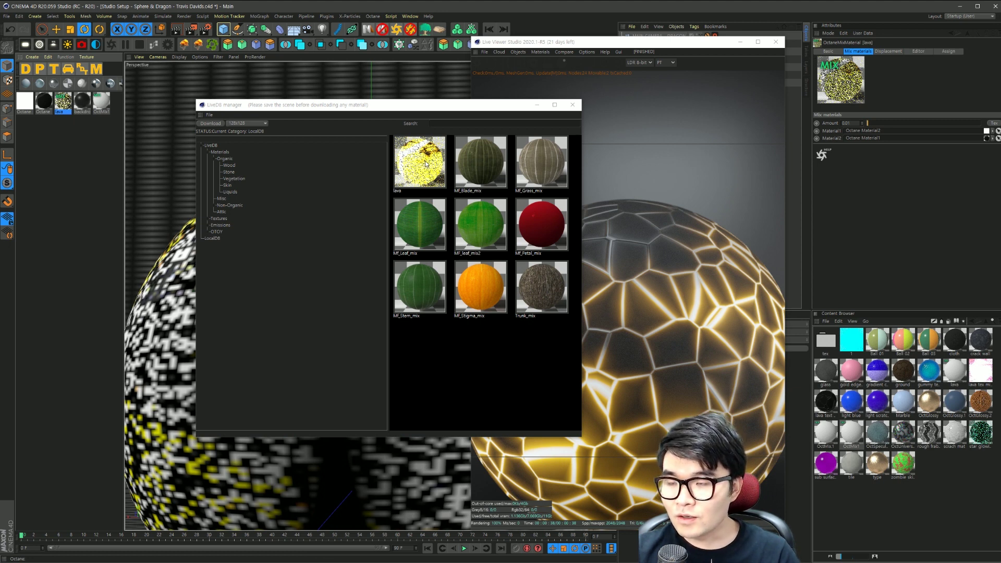
- Delete the leftover OctMix1 material and select lava with the two Octane materials
{"action": "left_click", "coordinate": [98, 103]}
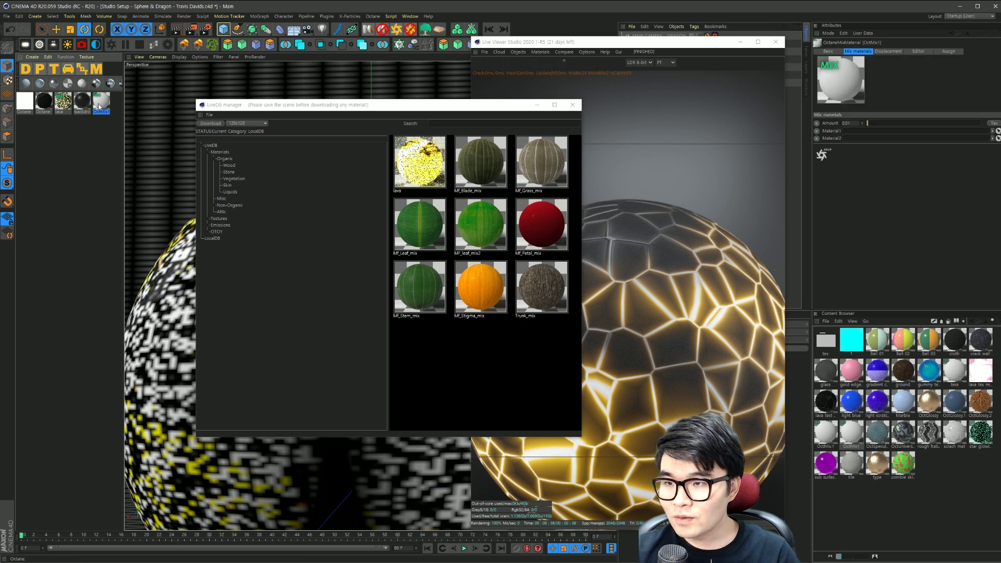
{"action": "key", "text": "Delete"}
{"action": "mouse_move", "coordinate": [100, 132]}
{"action": "left_mouse_down"}
{"action": "mouse_move", "coordinate": [45, 136]}
{"action": "mouse_move", "coordinate": [21, 97]}
{"action": "left_mouse_up"}
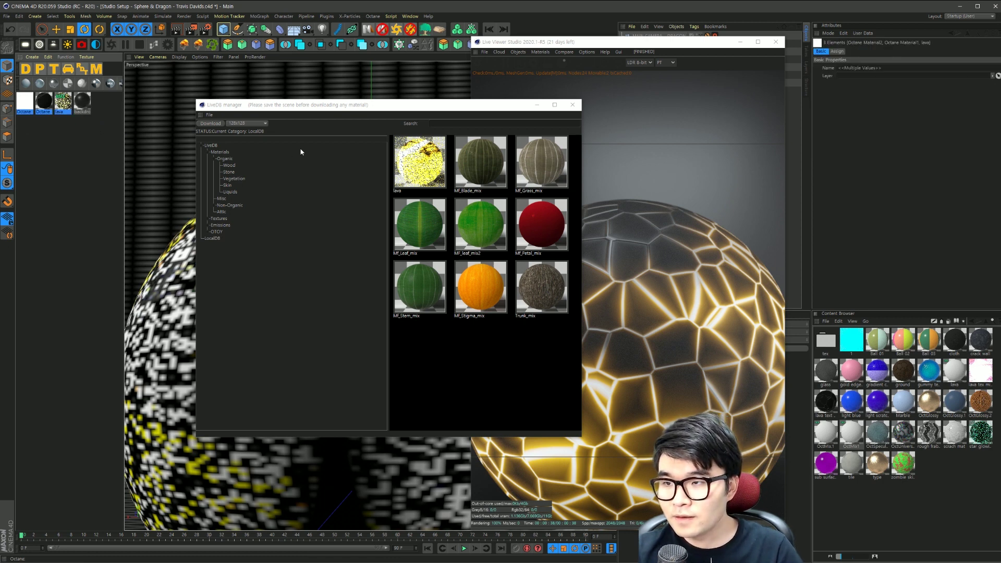
{"action": "left_click", "coordinate": [105, 139]}
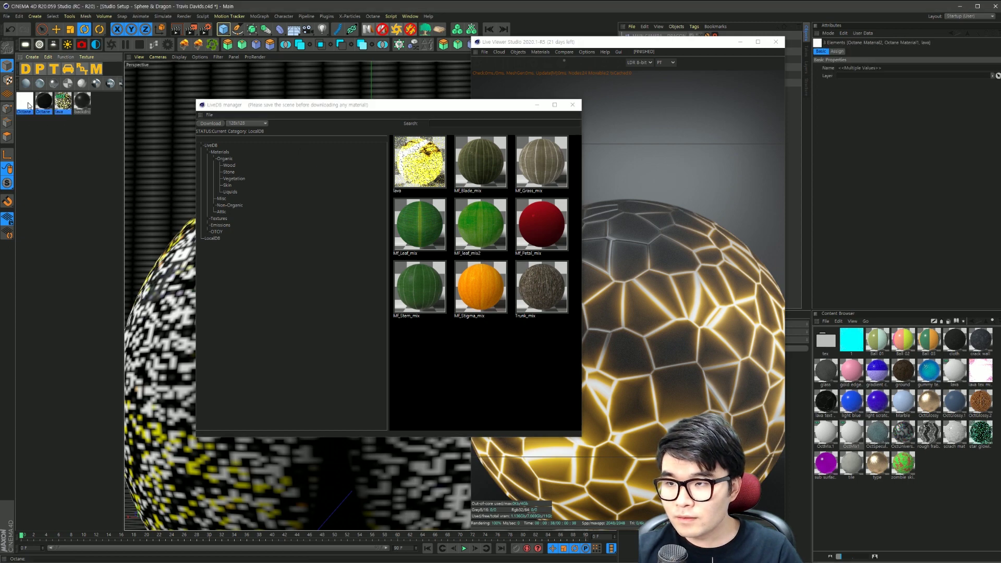
- Delete the three selected materials, then download lava from LocalDB back into the Material Manager
{"action": "key", "text": "Delete"}
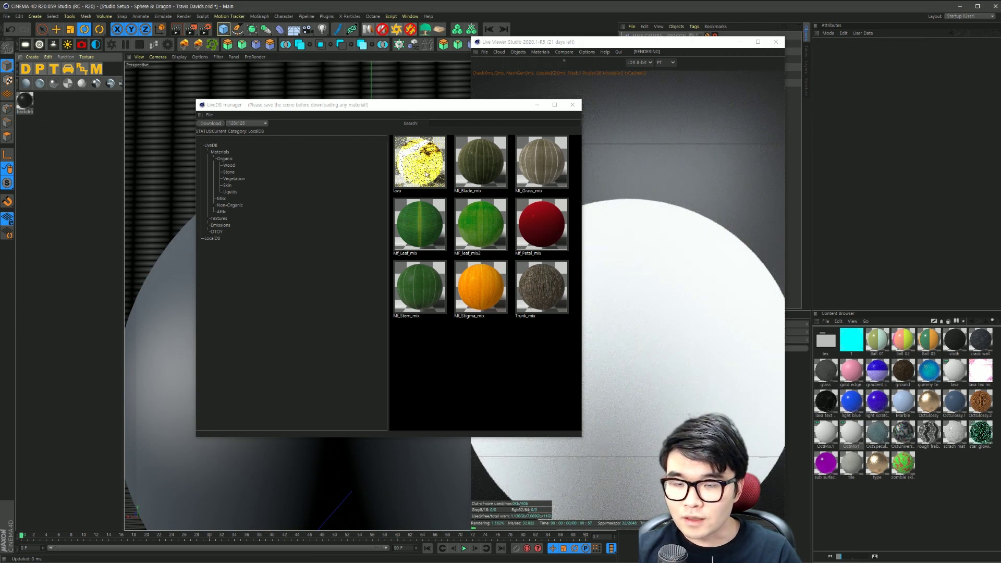
{"action": "left_click_drag", "start_coordinate": [420, 167], "coordinate": [110, 146]}
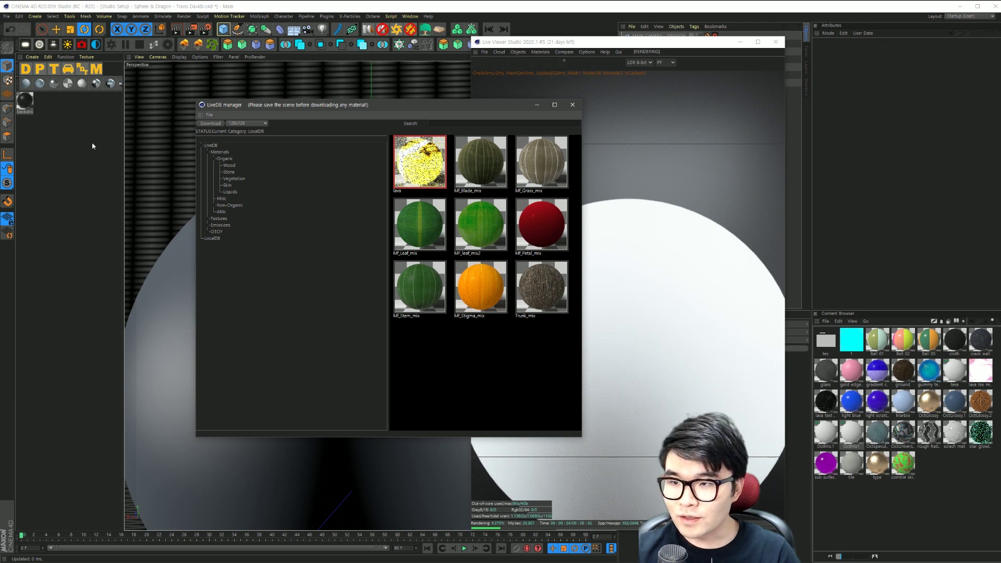
{"action": "left_click", "coordinate": [203, 124]}
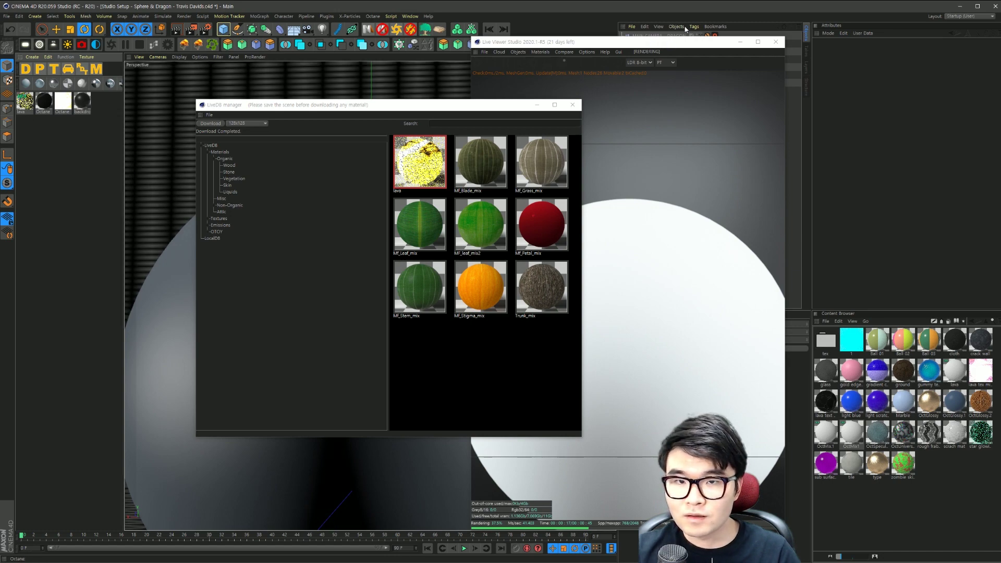
{"action": "left_click_drag", "start_coordinate": [522, 41], "coordinate": [340, 44]}
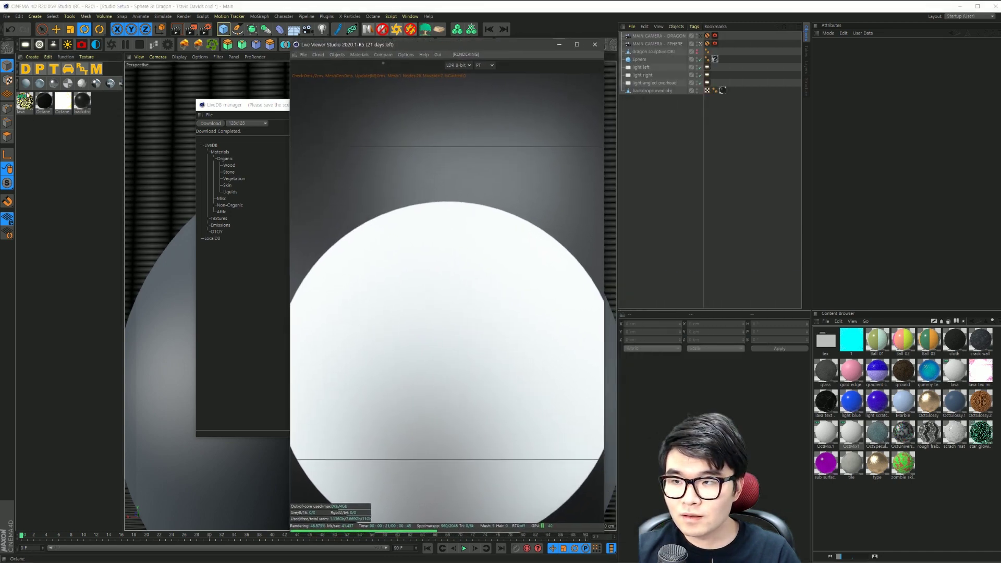
- Drop the downloaded lava material onto Sphere and move the Live Viewer aside
{"action": "left_click_drag", "start_coordinate": [24, 102], "coordinate": [650, 59]}
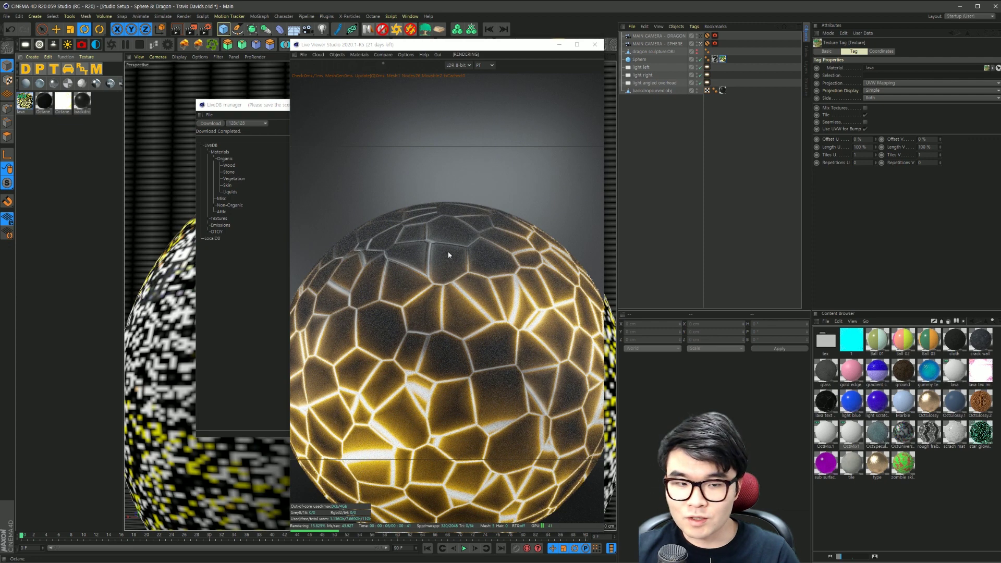
{"action": "left_click_drag", "start_coordinate": [483, 49], "coordinate": [737, 45]}
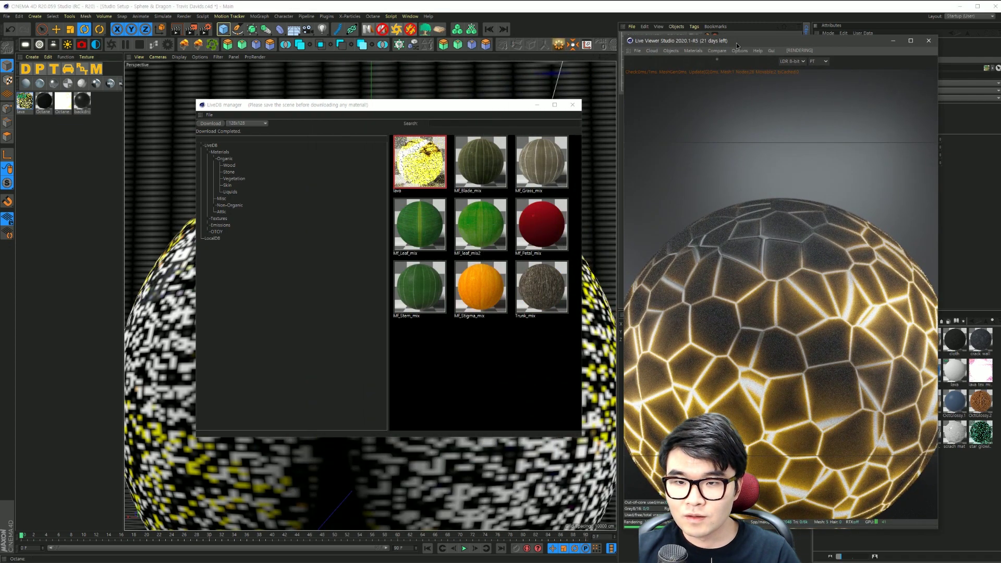